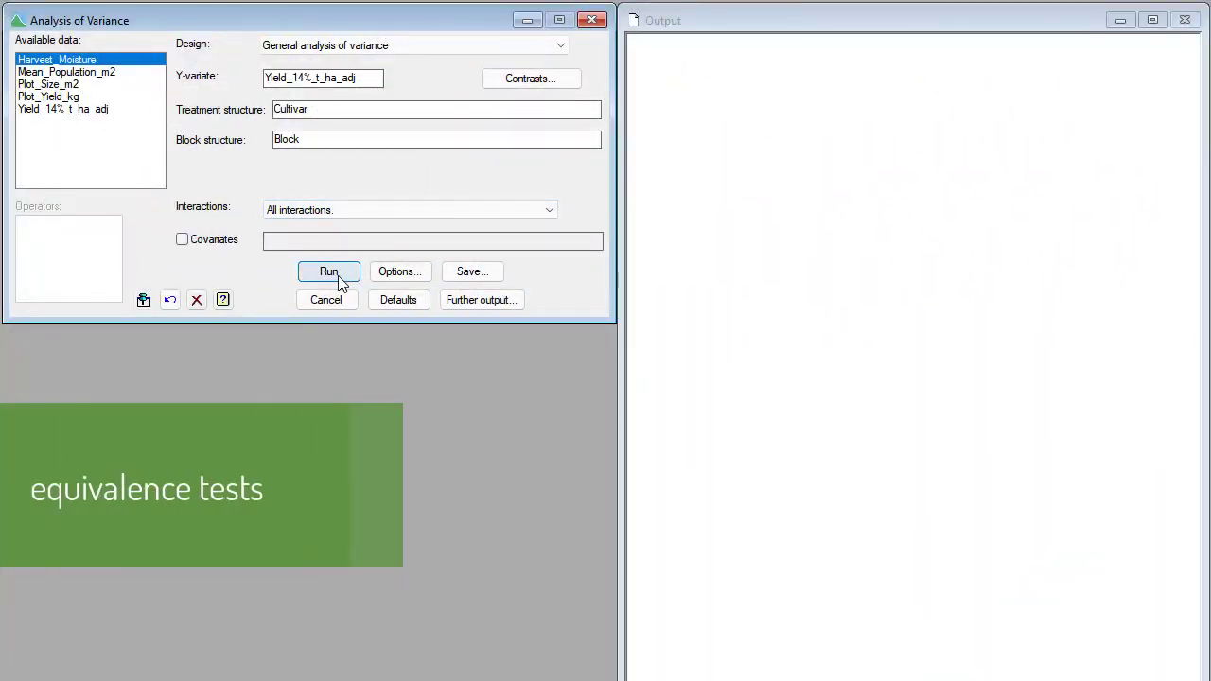
- Run the ANOVA on adjusted yield, then equivalence-test cultivar means against Blaze with limits −1 to 1
left_click(328, 271)
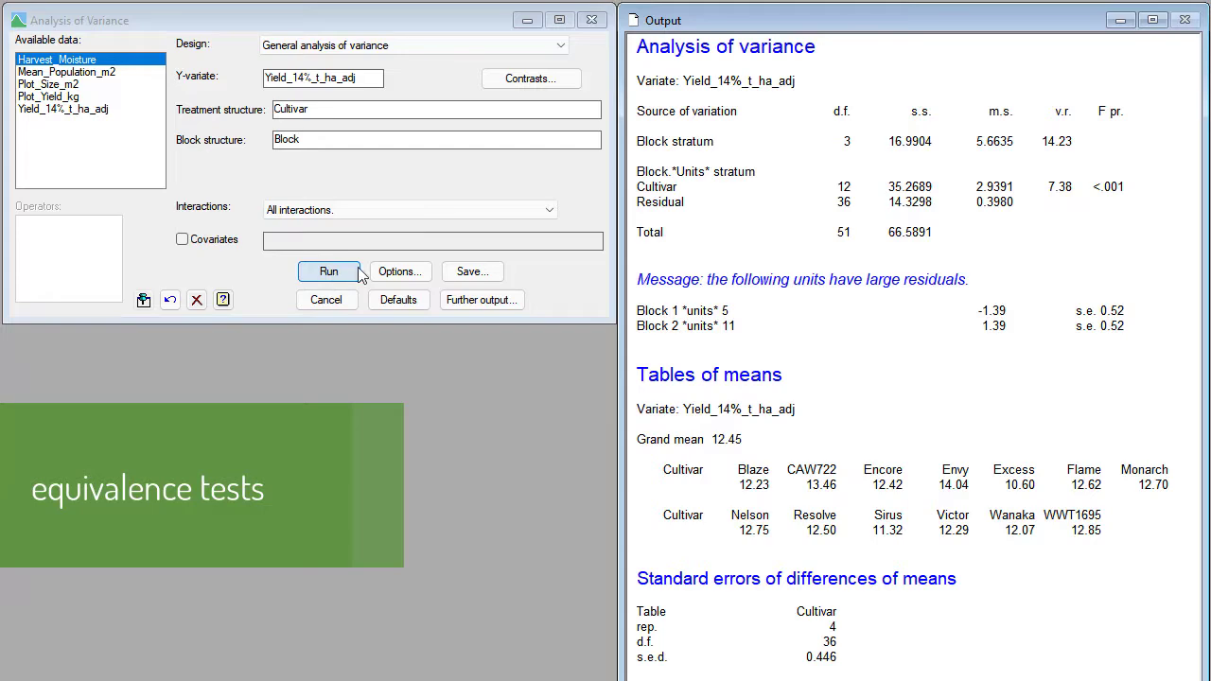
left_click(480, 300)
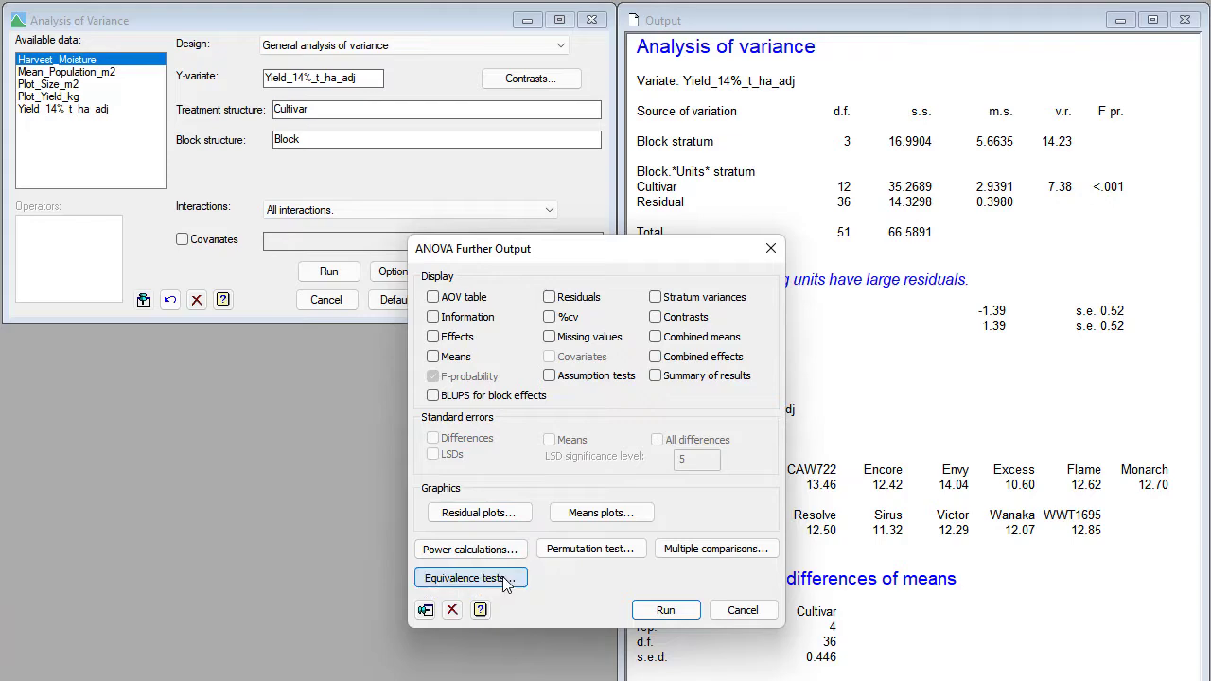
left_click(507, 583)
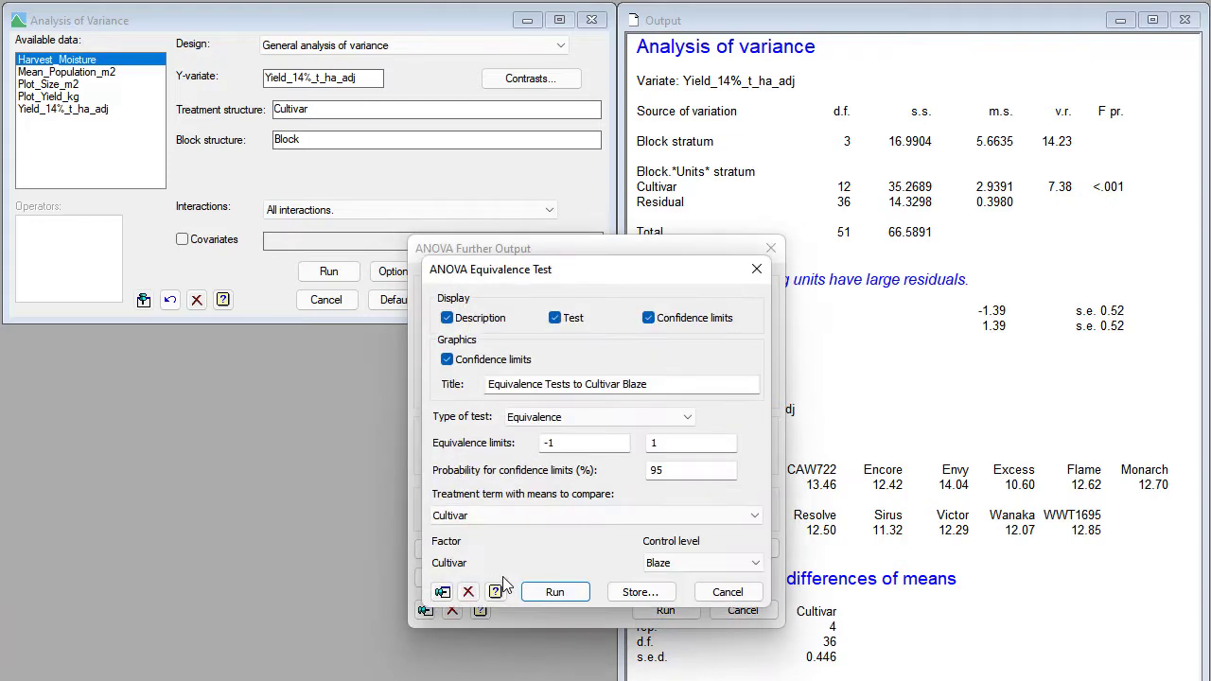
left_click(555, 592)
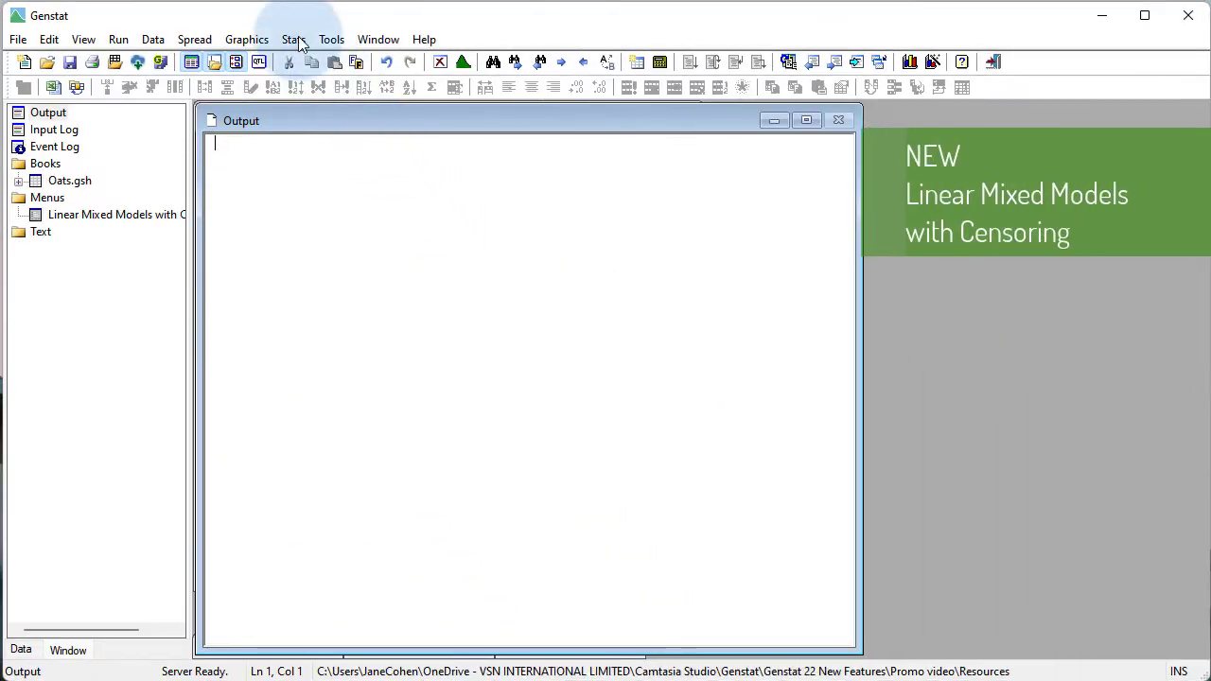
- Fit the censored linear mixed model to yield_rc (bound 130 Right) with variety*nitrogen fixed, blocks/wplots/subplots random
left_click(295, 39)
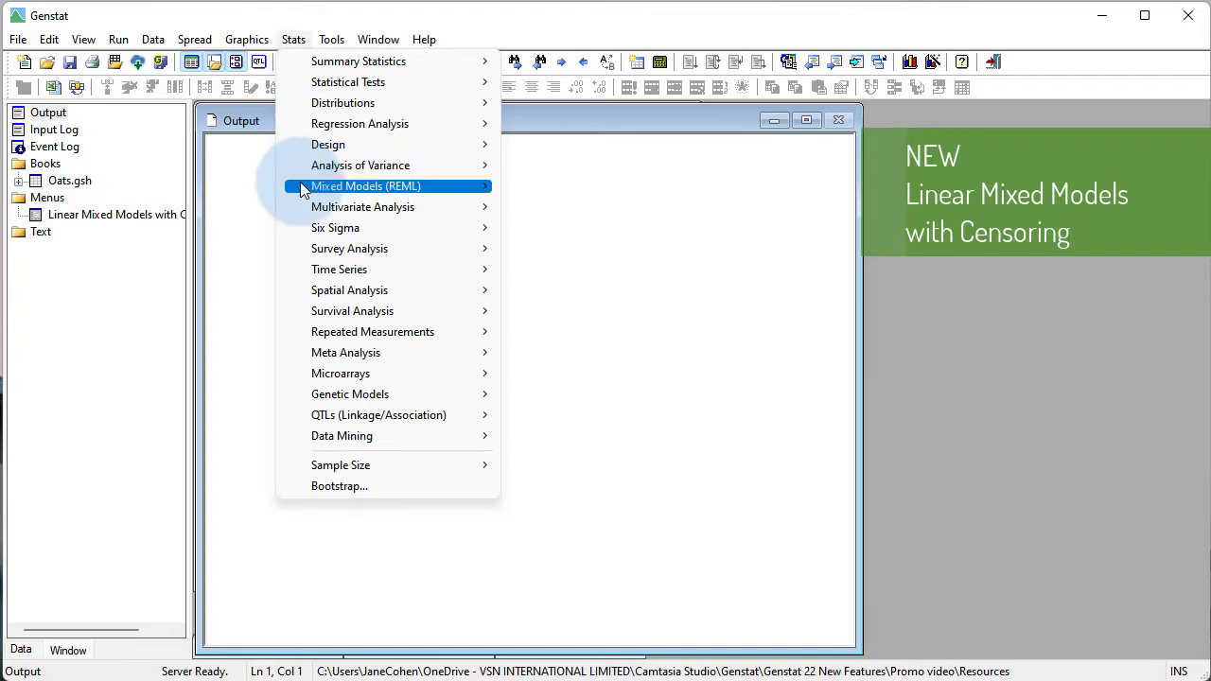
mouse_move(366, 186)
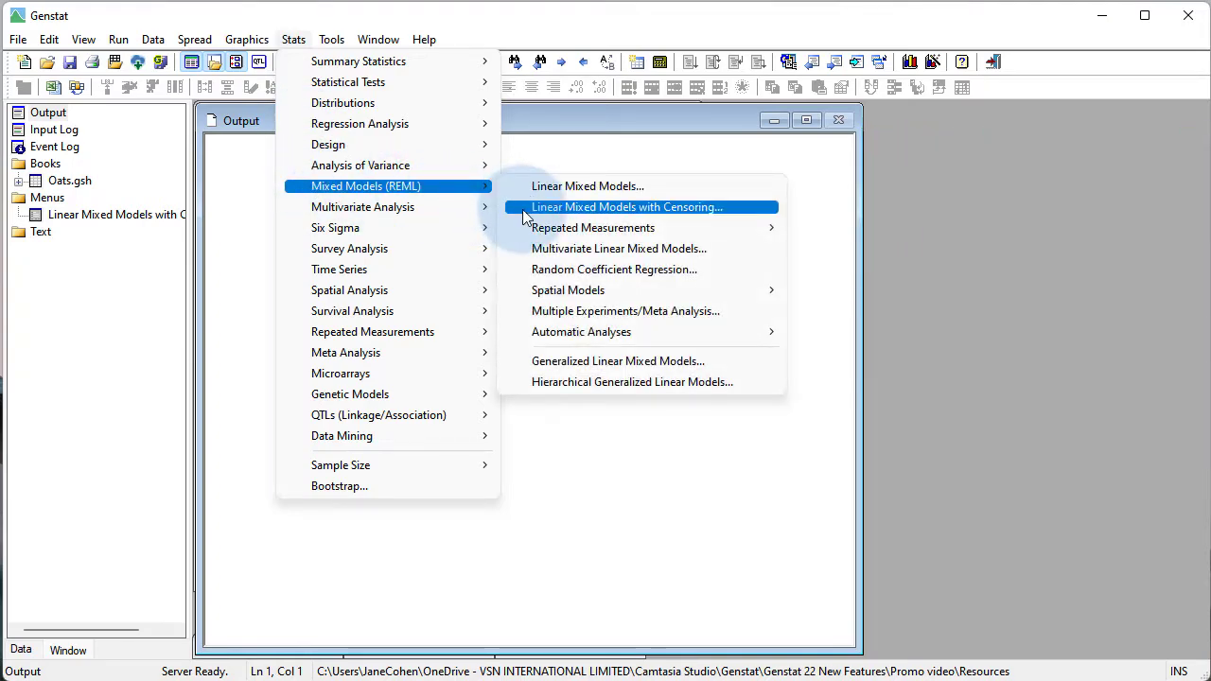
left_click(526, 209)
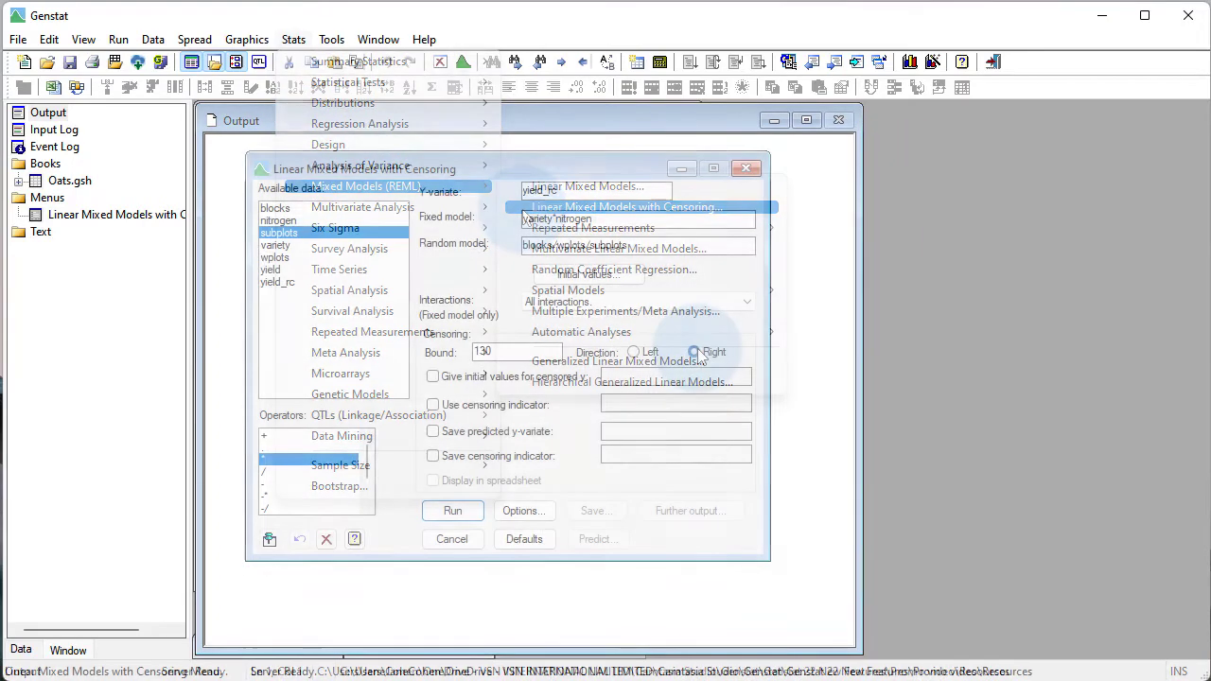
left_click(452, 513)
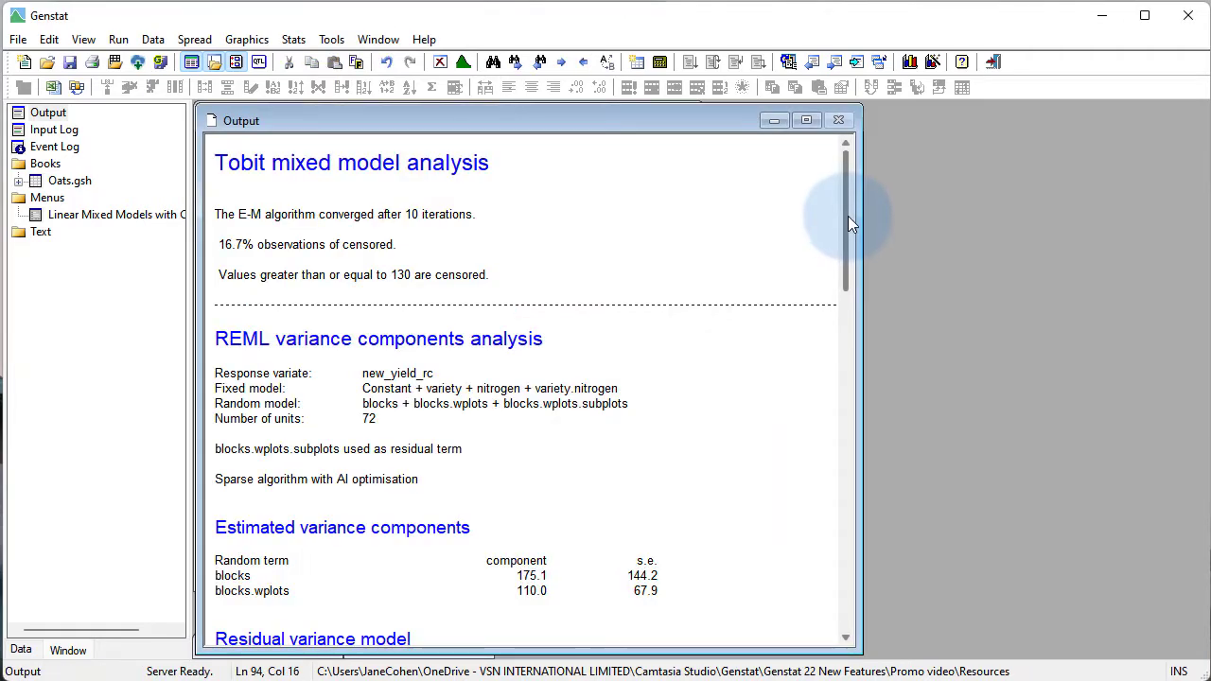
left_click_drag(846, 222, 881, 555)
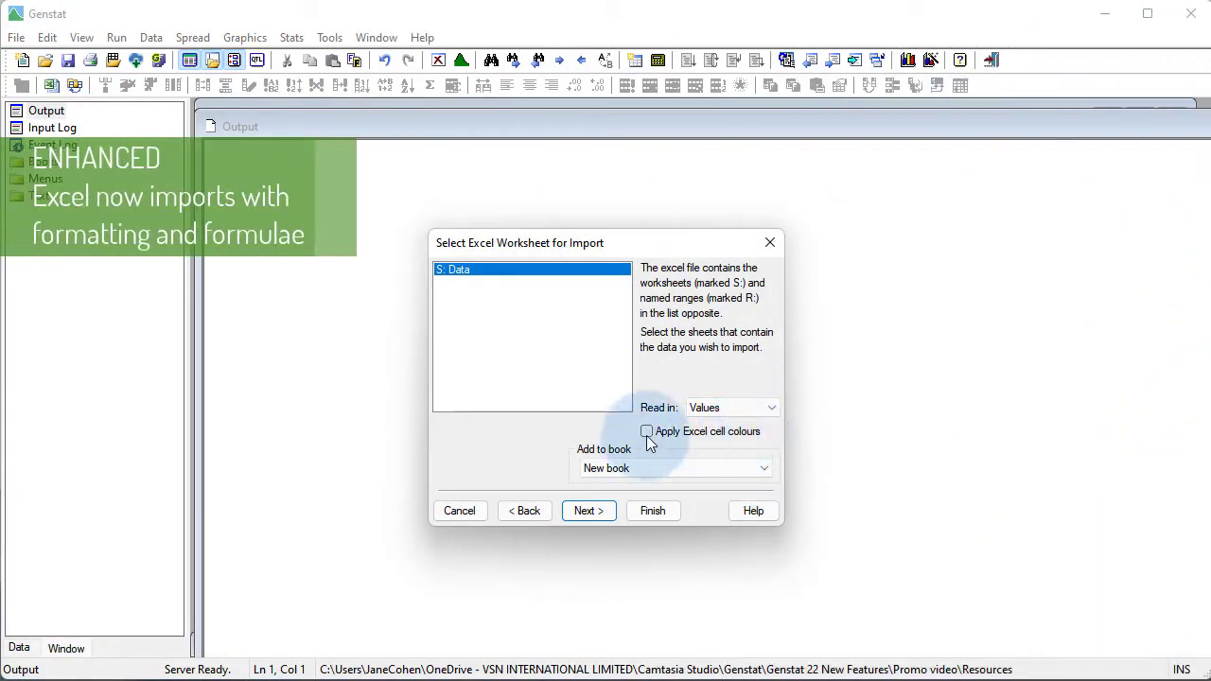
- Finish importing the Data worksheet of MyData.xlsx with Excel cell colours into a new book
left_click(659, 514)
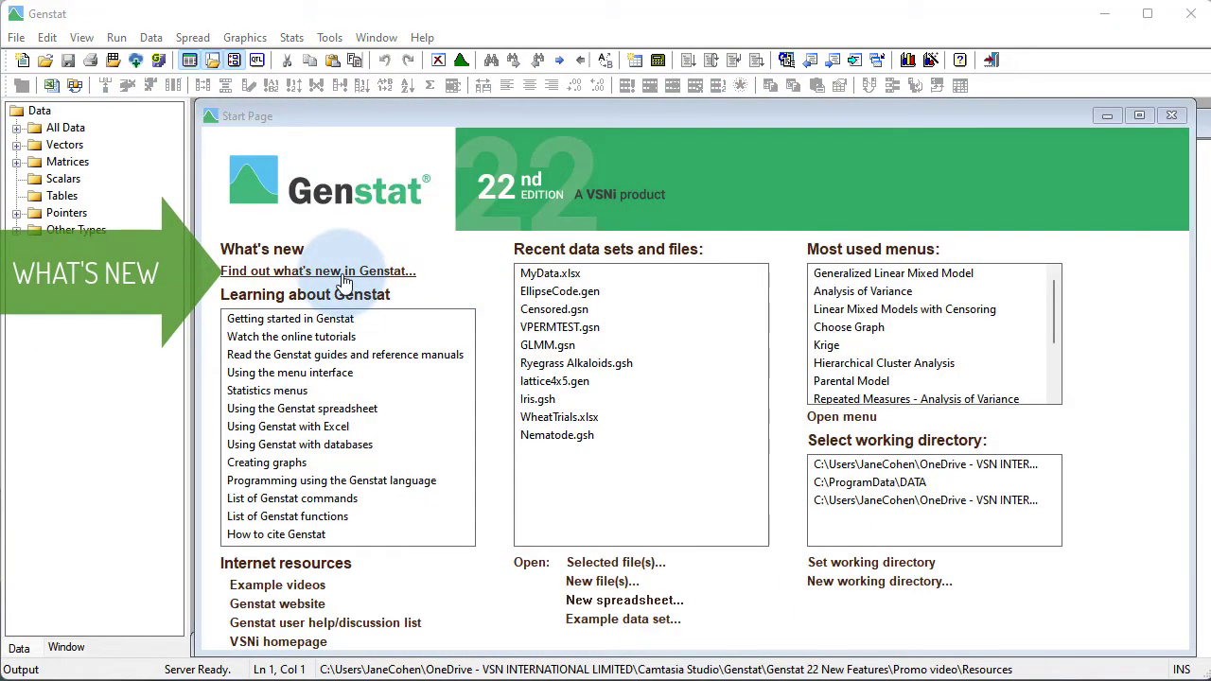
left_click(318, 270)
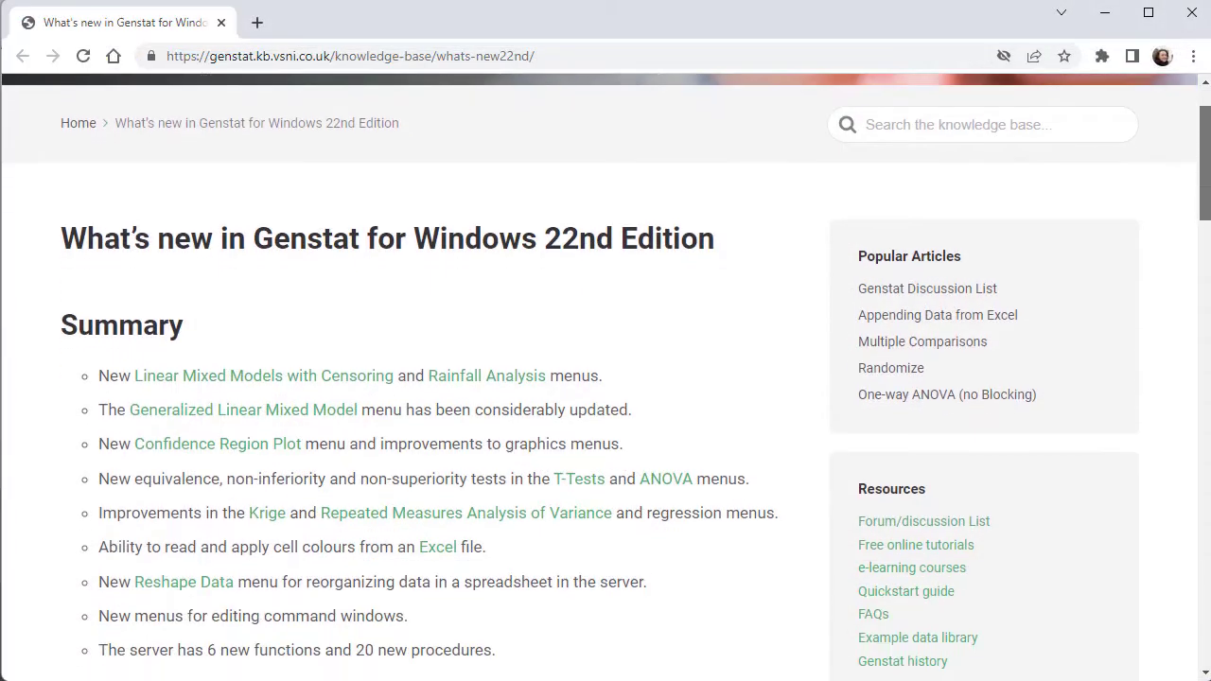
scroll(605, 379, "down", 2)
scroll(606, 379, "down", 1)
scroll(605, 378, "down", 1)
scroll(605, 378, "down", 1)
scroll(605, 378, "down", 1)
scroll(605, 378, "down", 1)
scroll(605, 379, "down", 1)
scroll(605, 378, "down", 1)
scroll(605, 378, "down", 1)
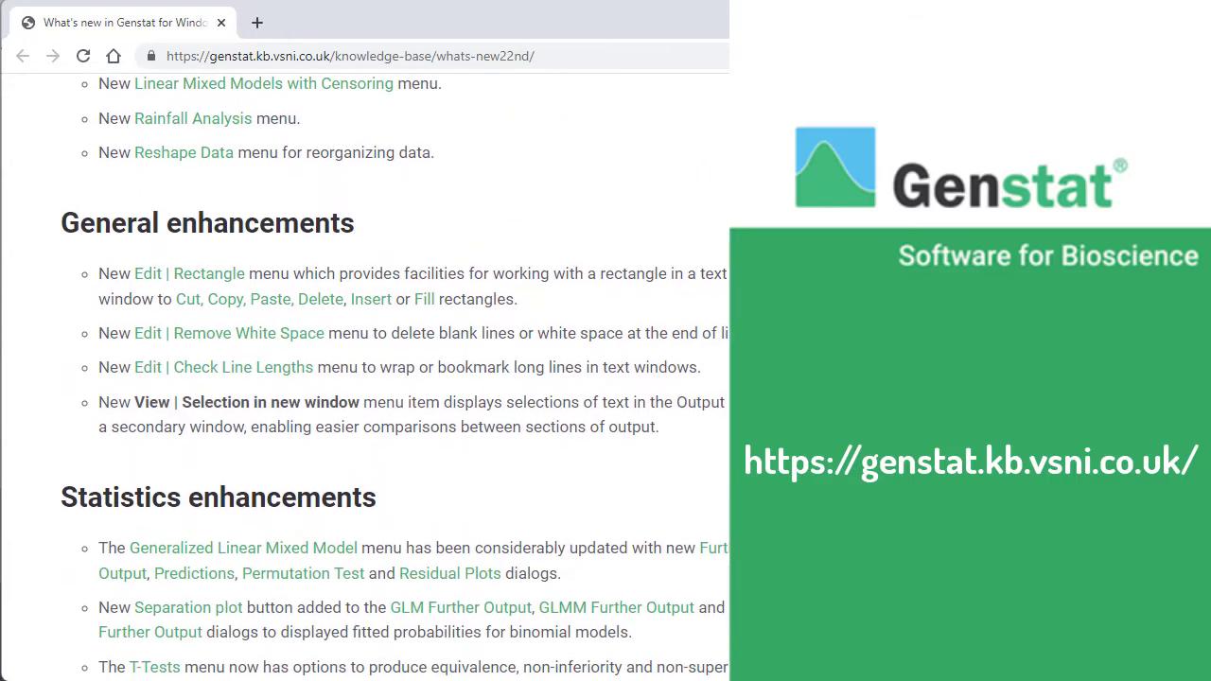
scroll(378, 378, "down", 1)
scroll(378, 378, "down", 1)
scroll(379, 378, "down", 1)
scroll(378, 378, "down", 1)
scroll(379, 378, "down", 1)
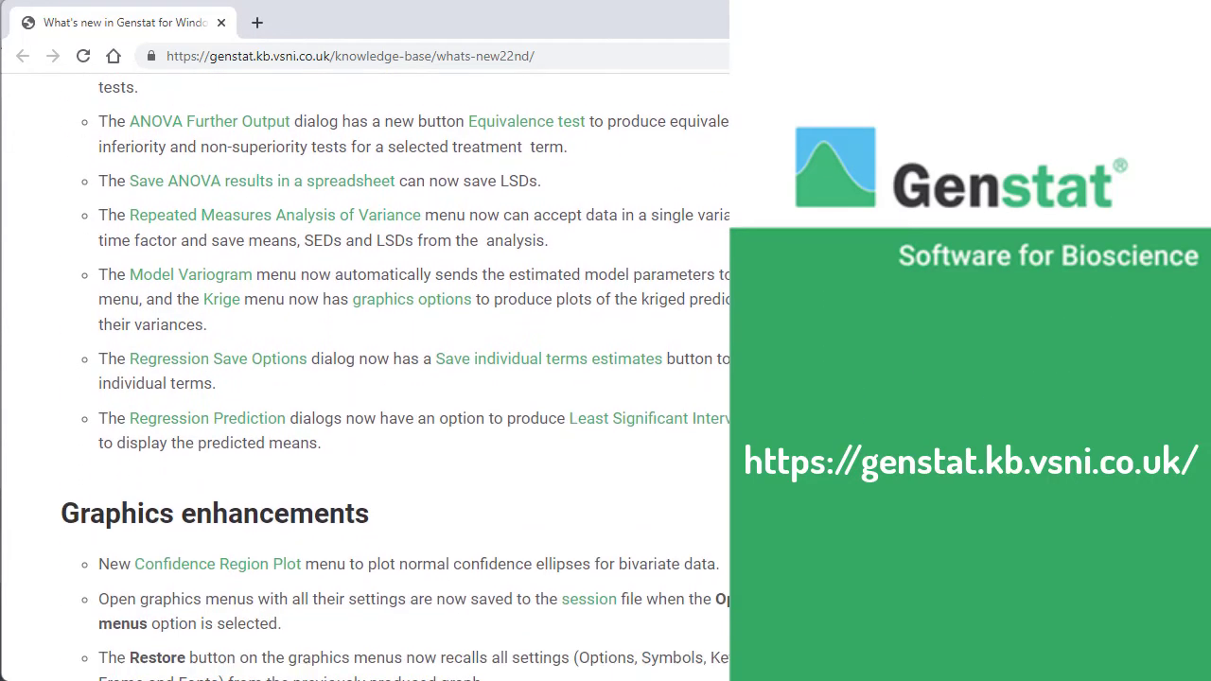